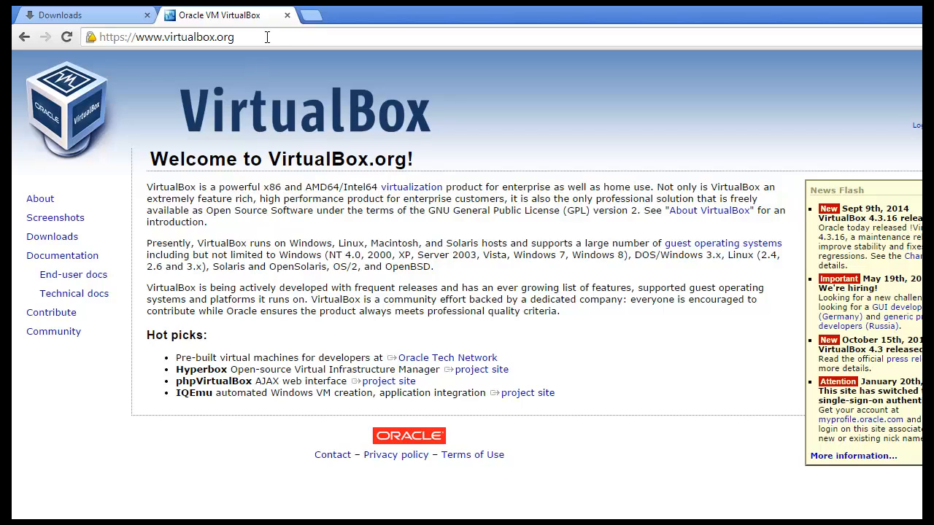
# Go to the VirtualBox downloads page and choose the VirtualBox 4.3.16 x86/amd64 package for Windows hosts
pyautogui.moveTo(232, 36); pyautogui.dragTo(93, 39)
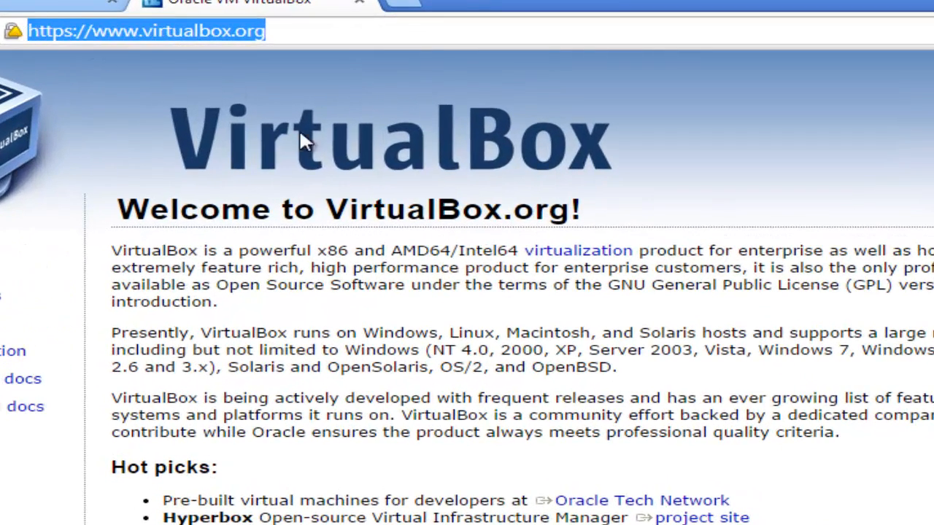
pyautogui.click(315, 151)
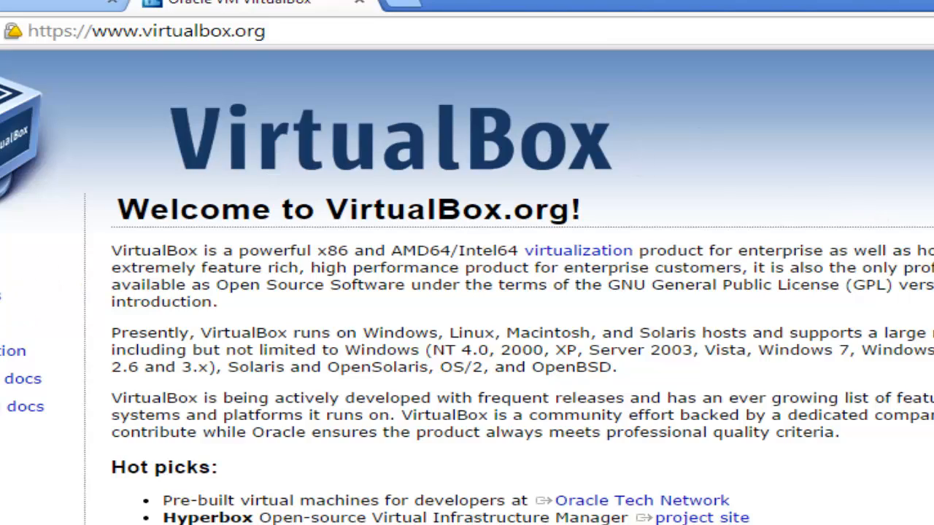
pyautogui.moveTo(13, 303); pyautogui.dragTo(0, 303)
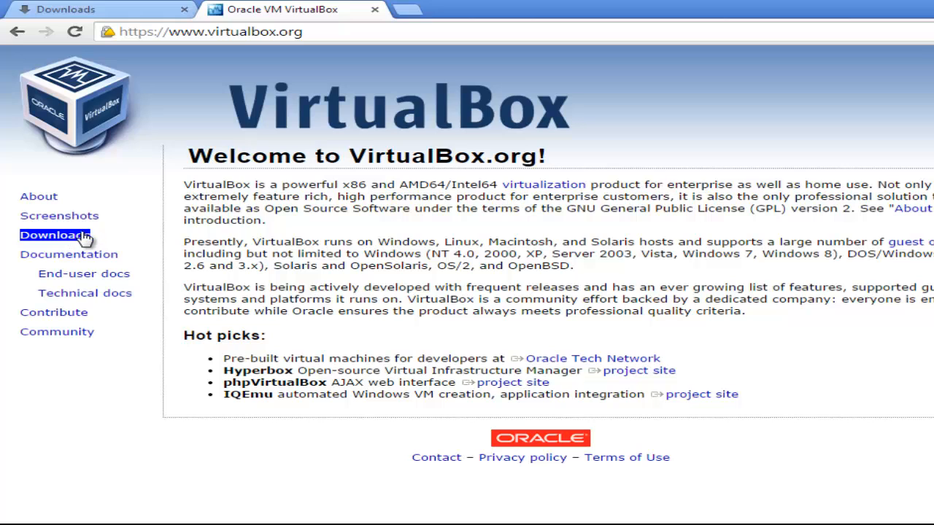
pyautogui.click(6, 302)
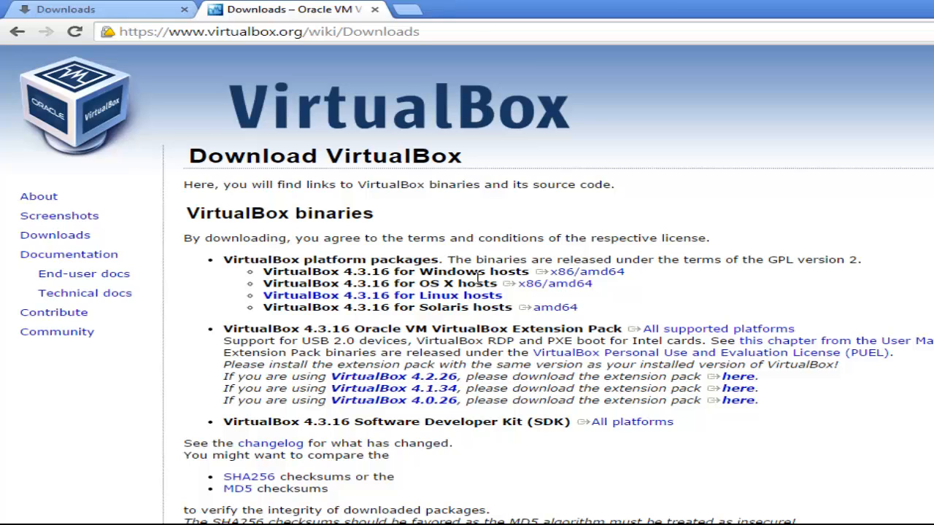
pyautogui.click(616, 271)
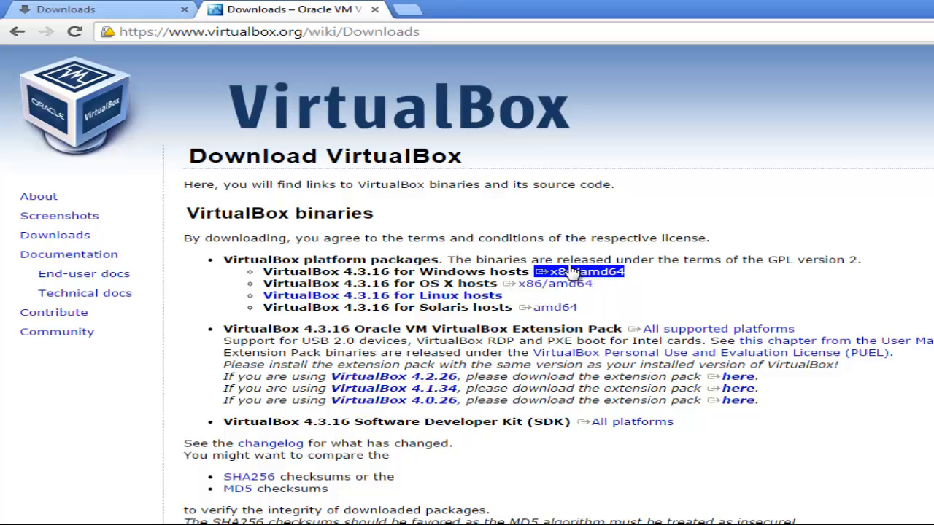
pyautogui.click(573, 289)
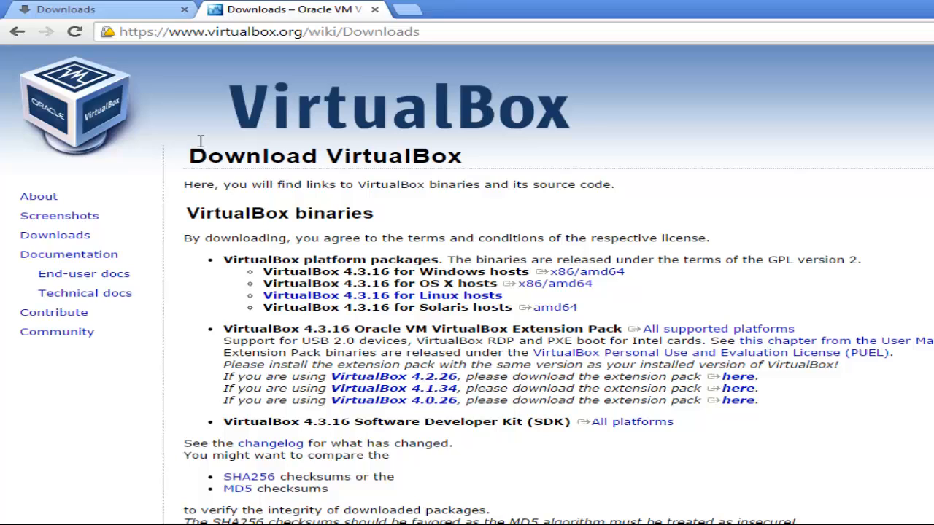
# Run the downloaded VirtualBox-4.3.16-95972-Win.exe installer from the browser's download list and allow it to open
pyautogui.click(106, 11)
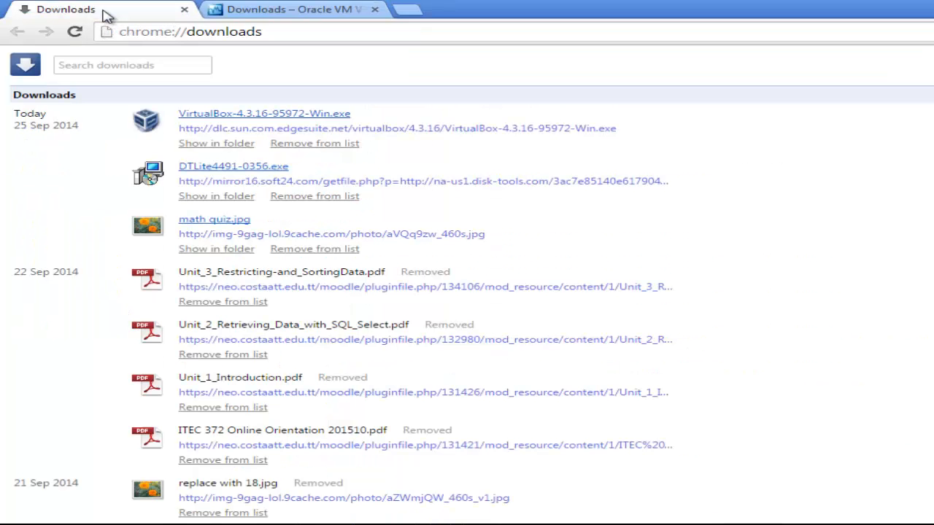
pyautogui.click(263, 116)
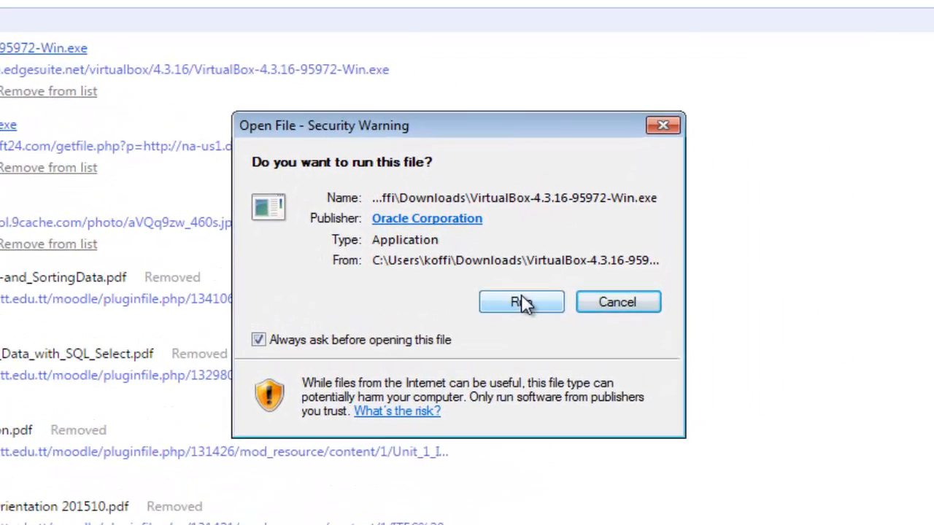
pyautogui.click(732, 289)
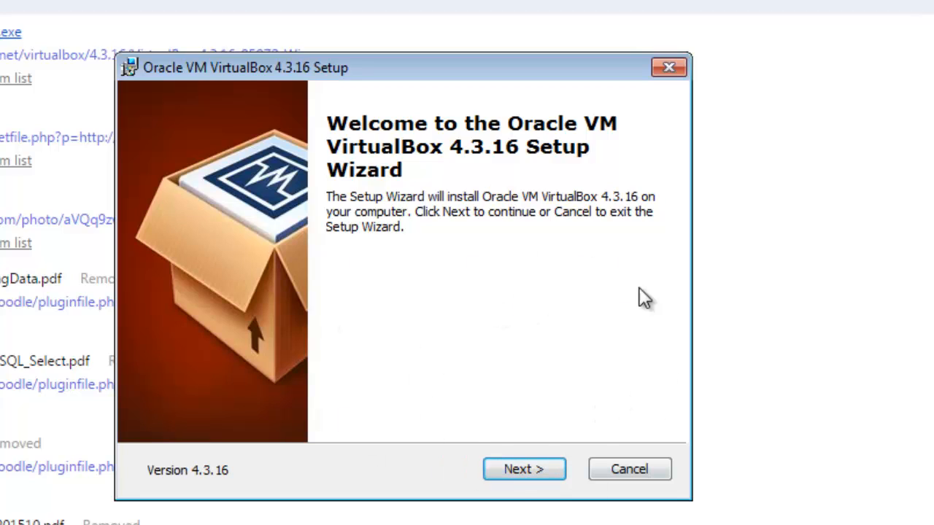
# Install VirtualBox 4.3.16 with the default features, location and shortcuts, accept the network interface reset, and finish with VirtualBox set to start
pyautogui.click(532, 471)
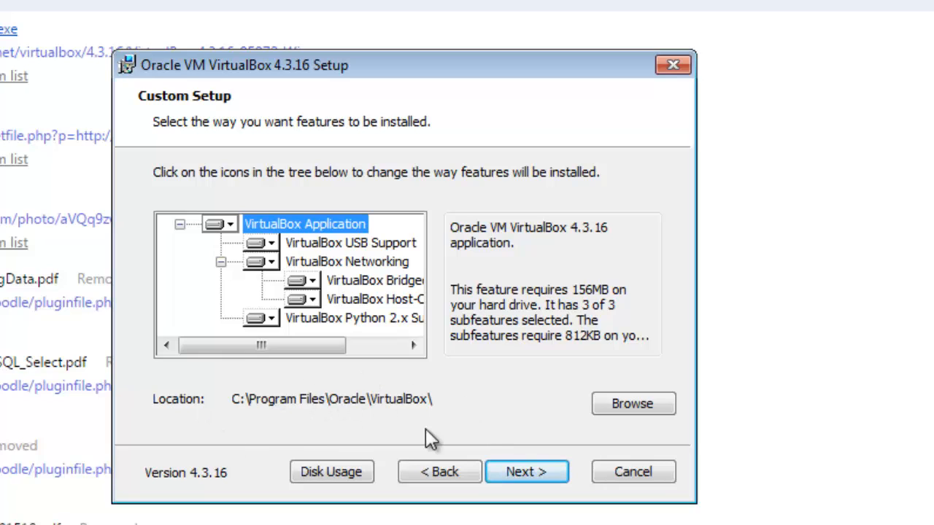
pyautogui.click(553, 470)
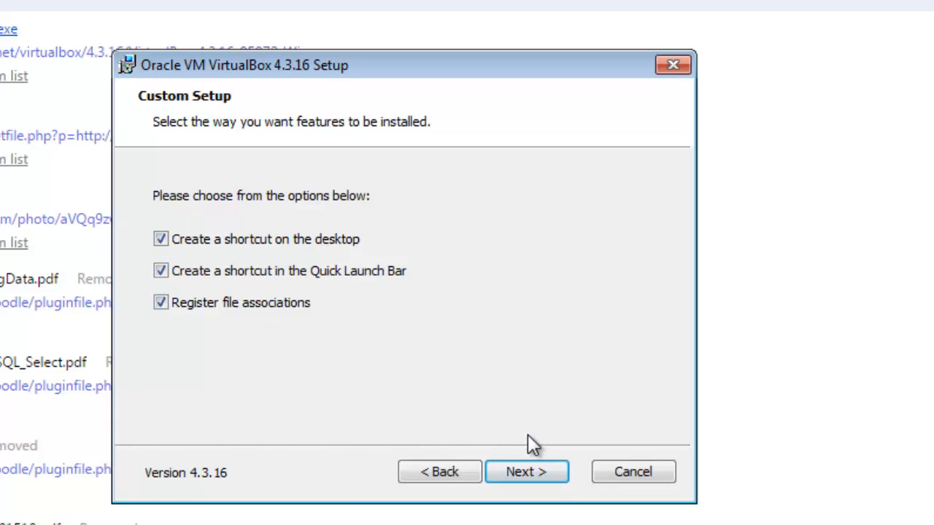
pyautogui.click(542, 468)
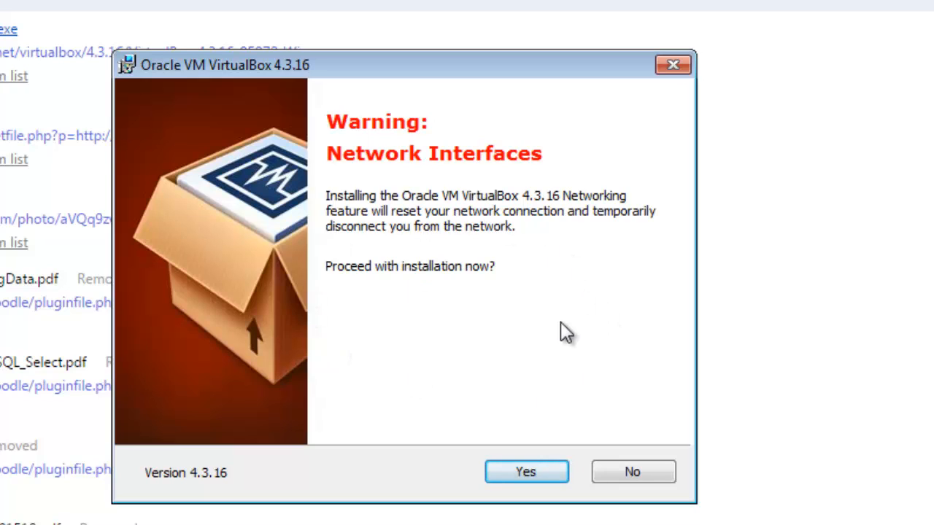
pyautogui.click(533, 473)
pyautogui.click(533, 471)
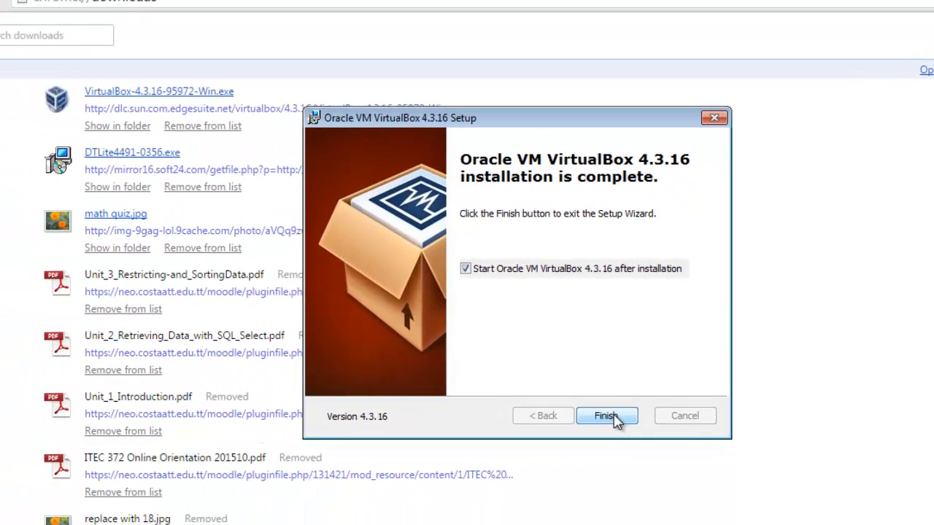
pyautogui.click(535, 470)
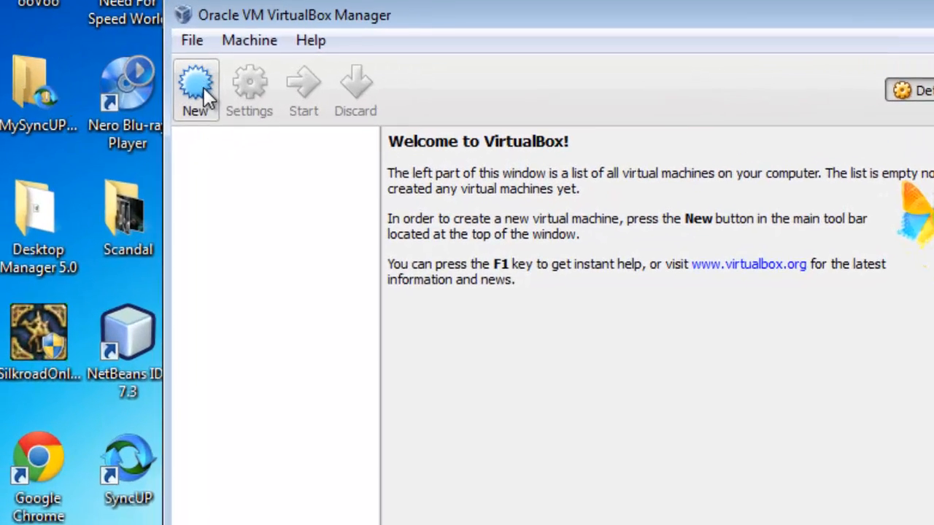
# Start a new virtual machine named Server08 with type Microsoft Windows and version Windows 2008 (32 bit)
pyautogui.click(191, 117)
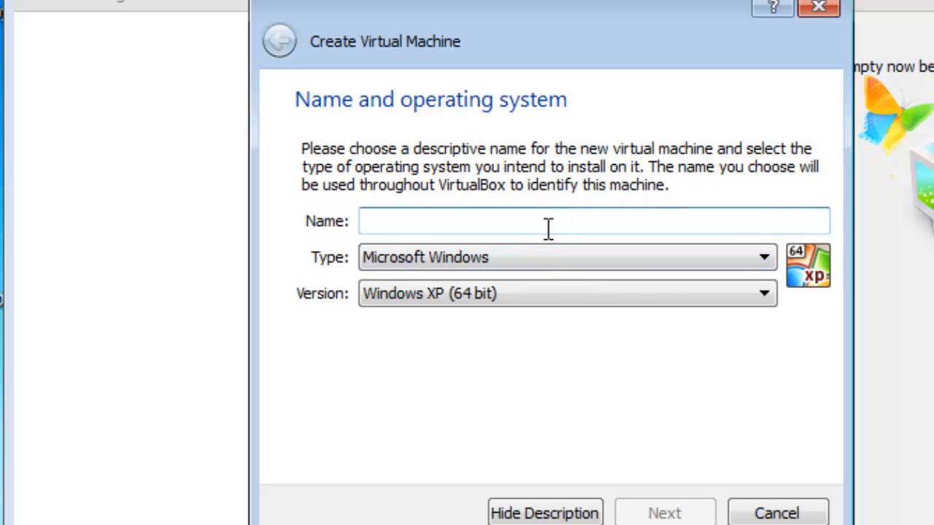
pyautogui.click(533, 288)
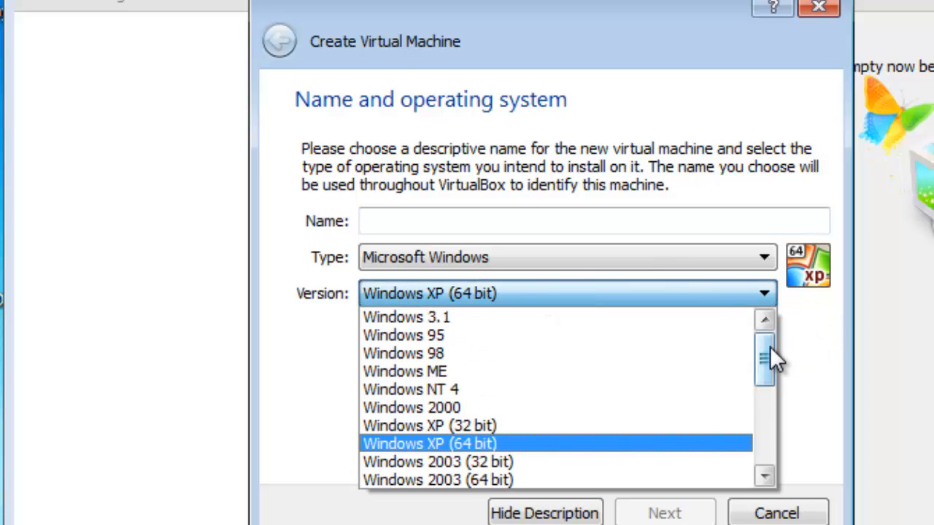
pyautogui.moveTo(770, 347); pyautogui.dragTo(769, 388)
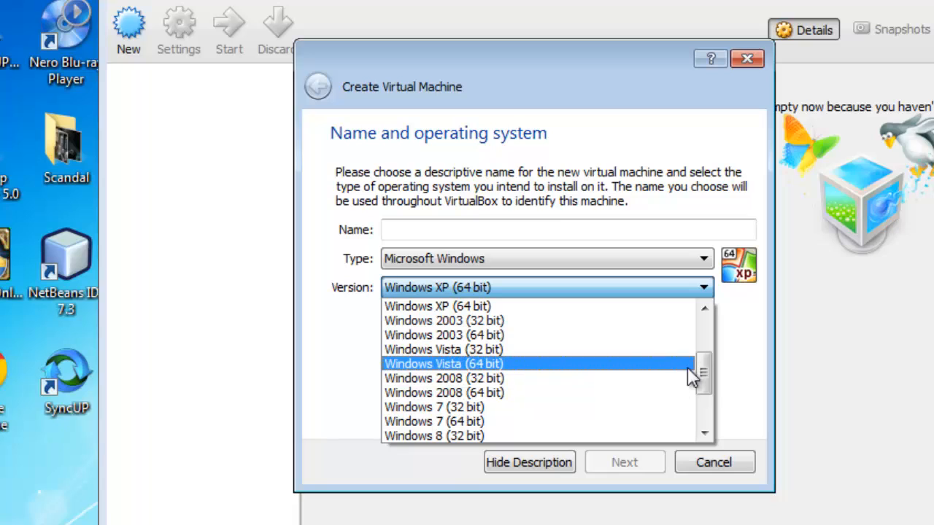
pyautogui.click(677, 379)
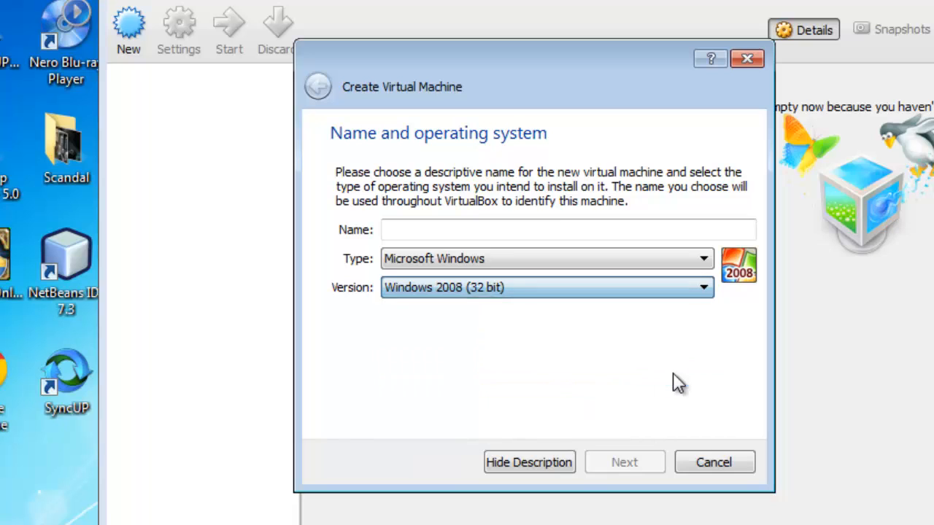
pyautogui.click(577, 230)
pyautogui.write('Ser')
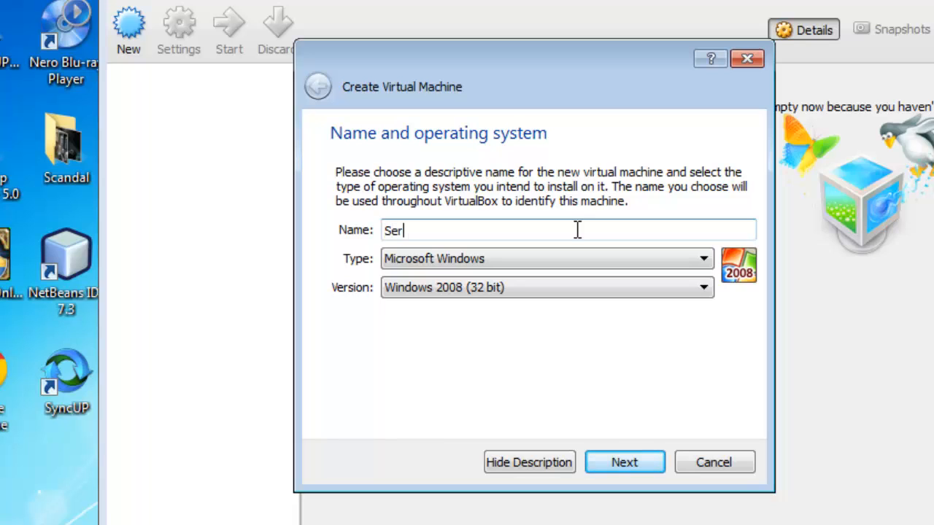
pyautogui.write('ver')
pyautogui.write('08')
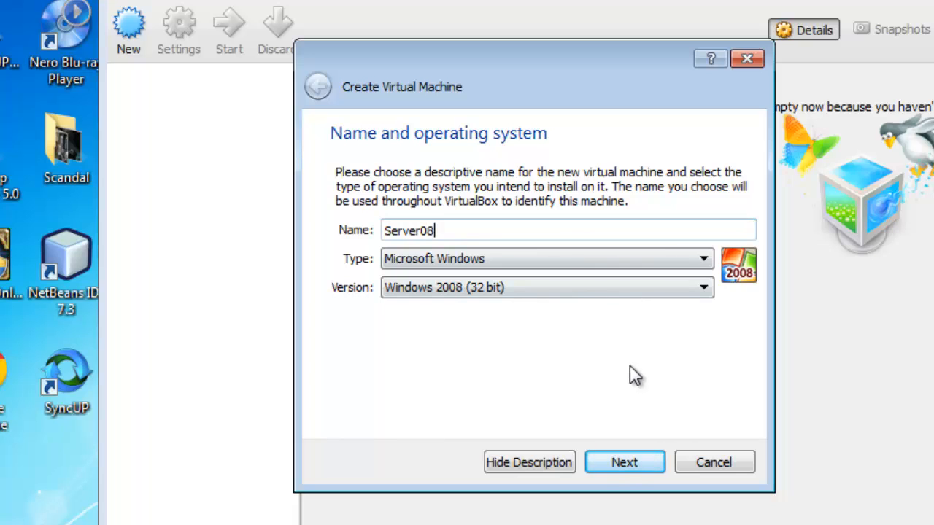
pyautogui.click(651, 457)
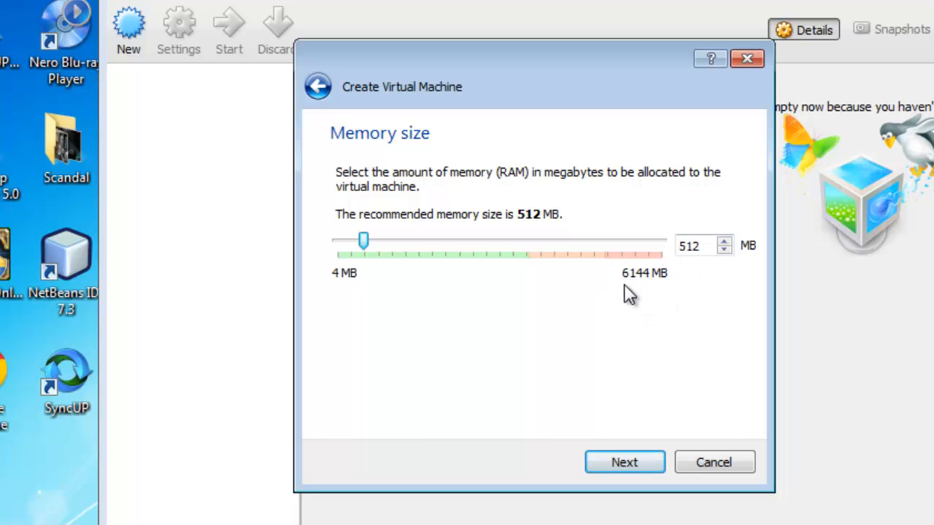
# Give the machine 512 MB of memory and create a dynamically allocated 25.00 GB VDI hard drive named Server08
pyautogui.click(624, 462)
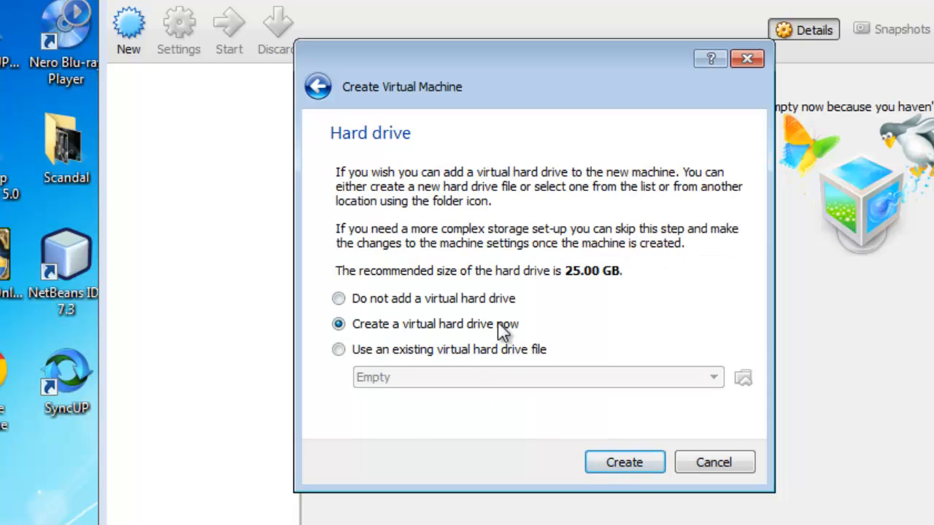
pyautogui.click(615, 463)
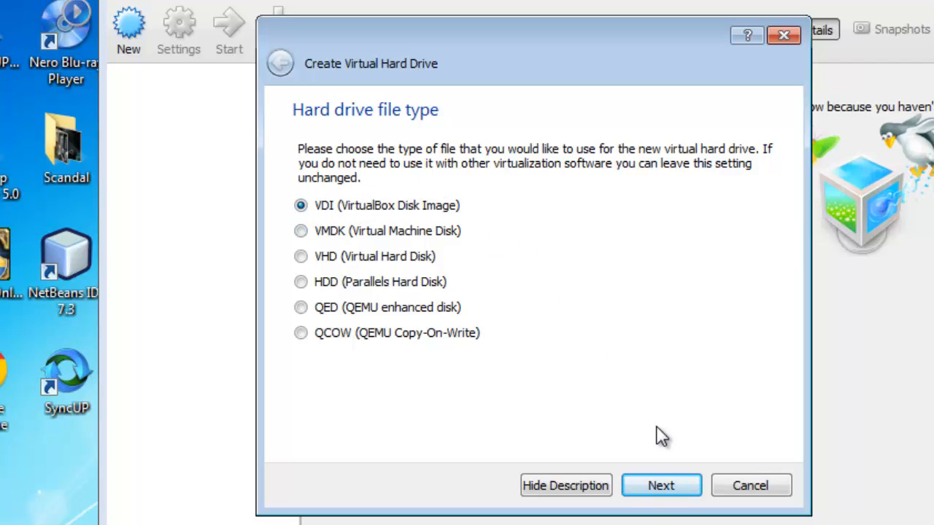
pyautogui.click(667, 487)
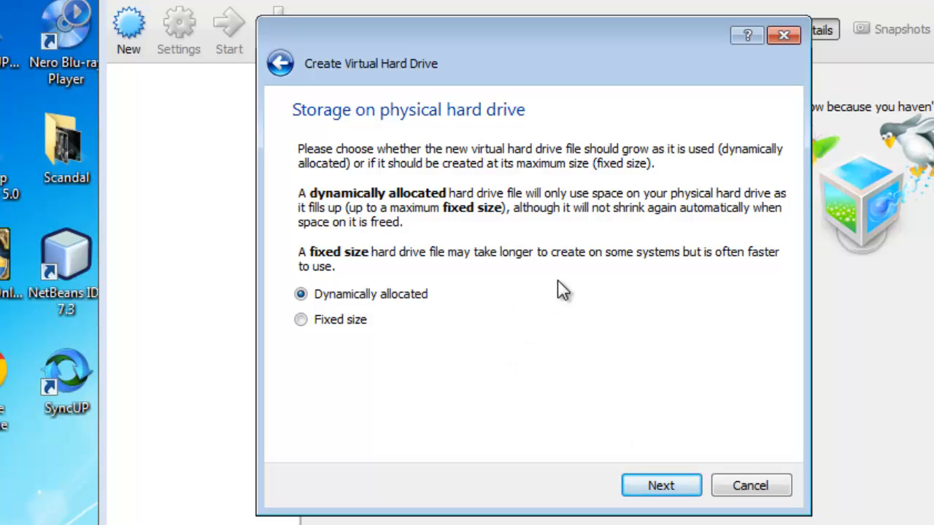
pyautogui.click(300, 320)
pyautogui.click(301, 294)
pyautogui.click(651, 485)
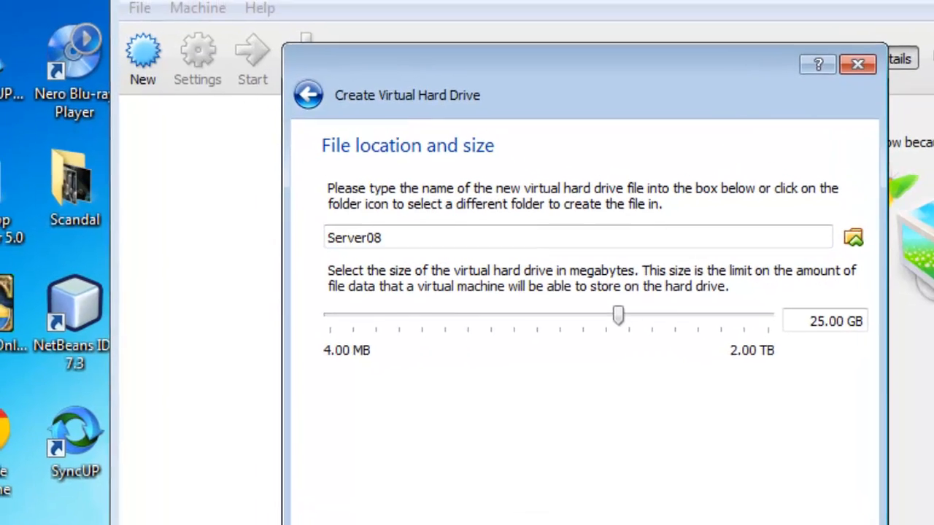
pyautogui.click(663, 487)
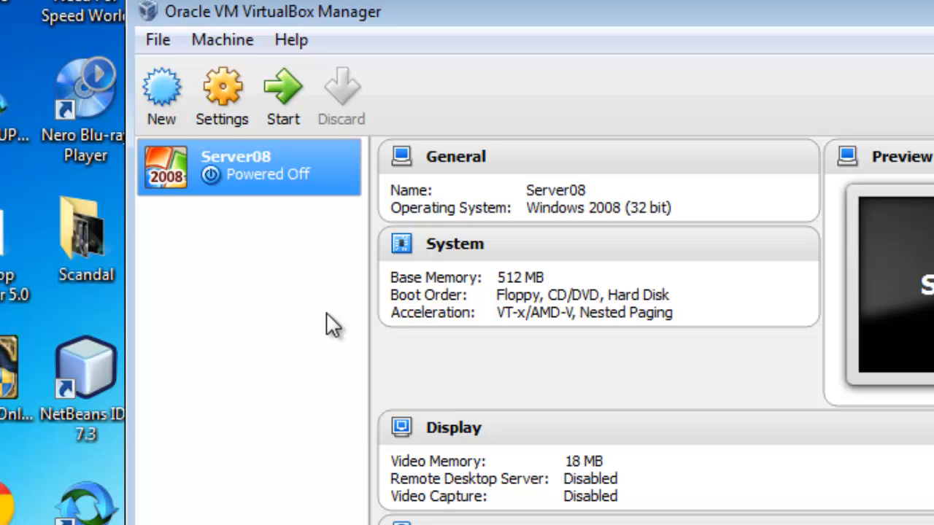
# Open the storage settings of Server08 and select the empty CD/DVD drive on the IDE controller, keeping IDE Secondary Master
pyautogui.click(230, 84)
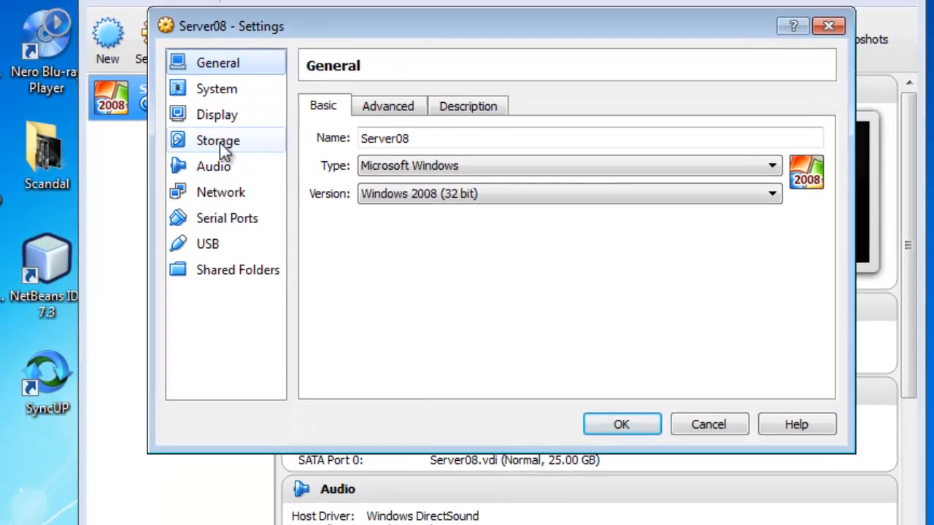
pyautogui.click(295, 221)
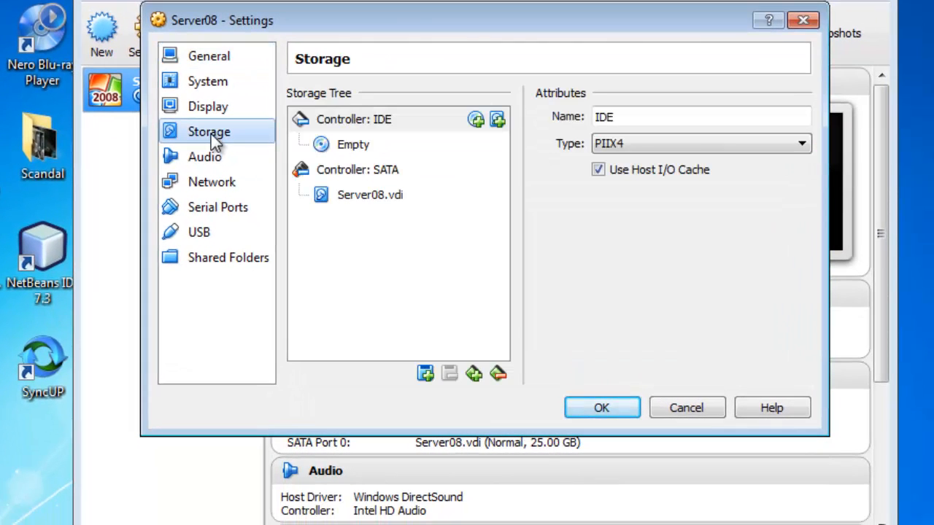
pyautogui.click(365, 144)
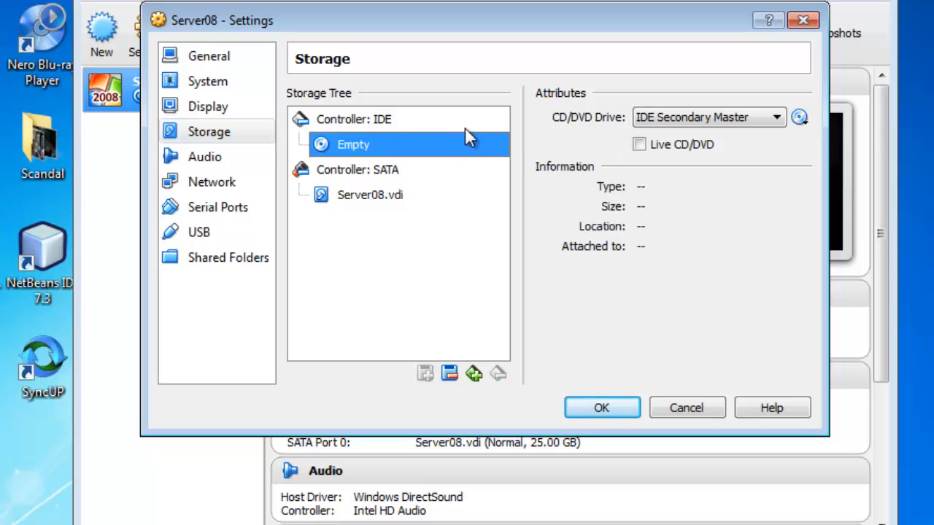
pyautogui.click(777, 119)
pyautogui.click(778, 119)
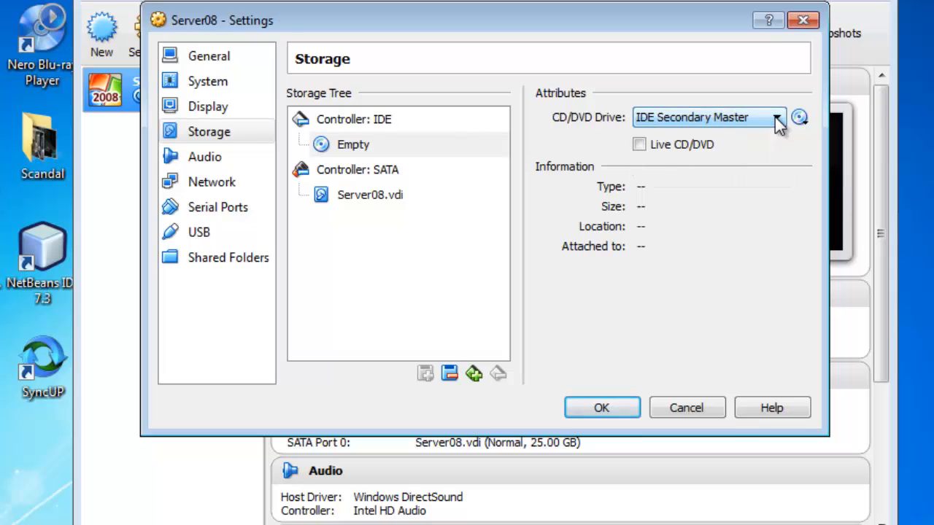
# Load WindowsServer 2008.iso from the Windows Server 2008 folder on the Desktop into the virtual CD/DVD drive and save the settings
pyautogui.click(800, 119)
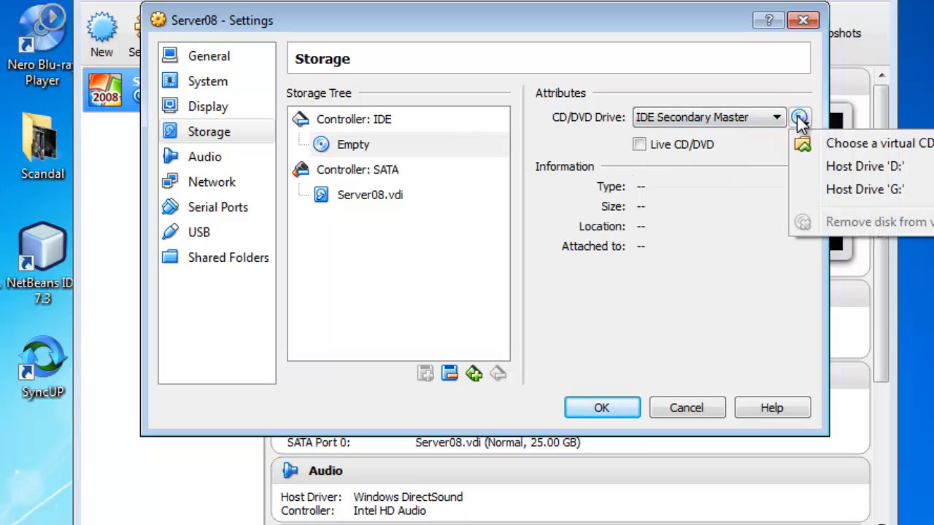
pyautogui.click(860, 144)
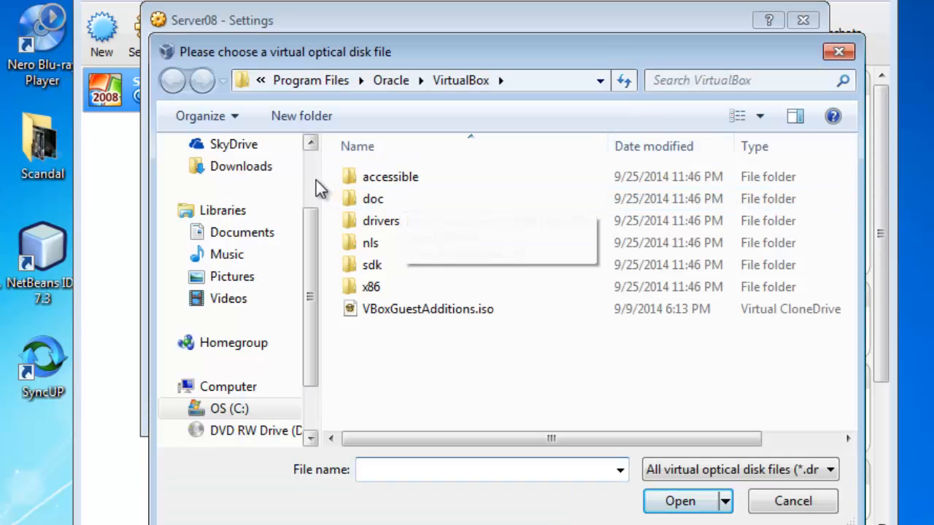
pyautogui.scroll(3, 316, 183)
pyautogui.click(260, 182)
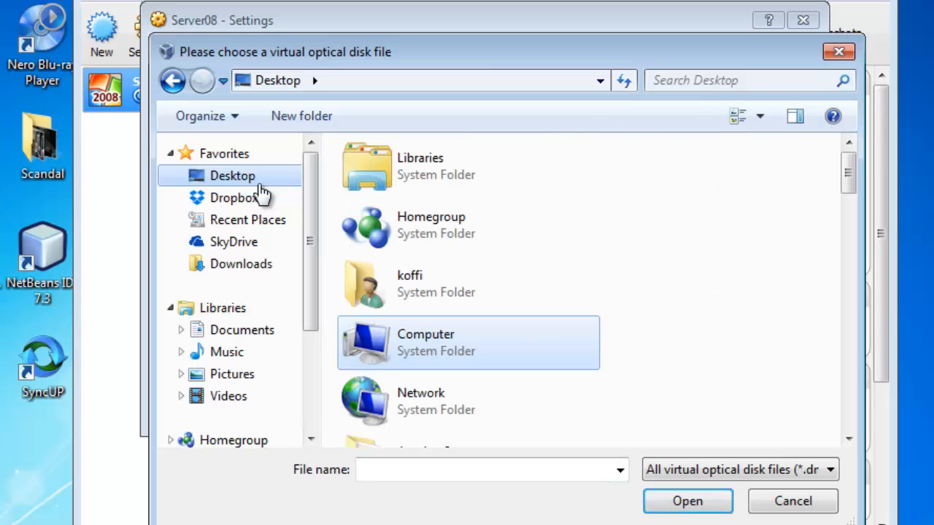
pyautogui.moveTo(849, 176); pyautogui.dragTo(861, 429)
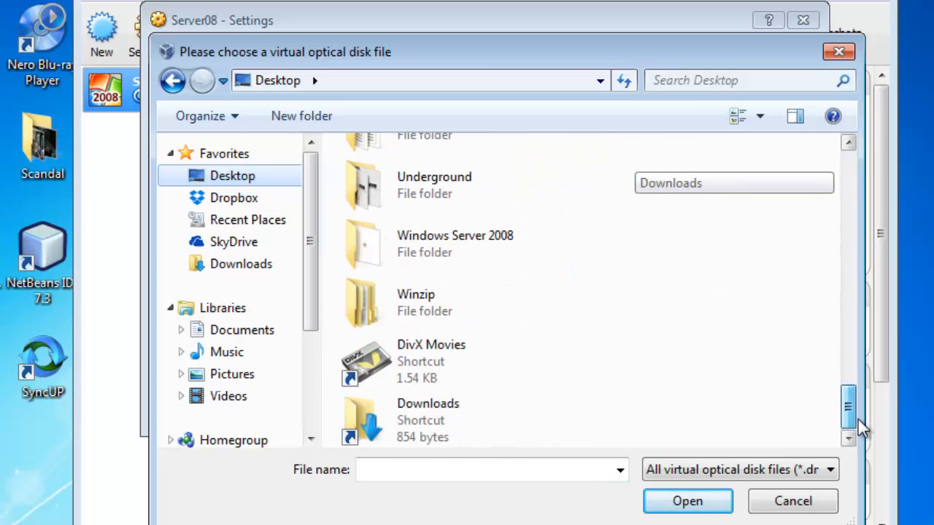
pyautogui.doubleClick(481, 260)
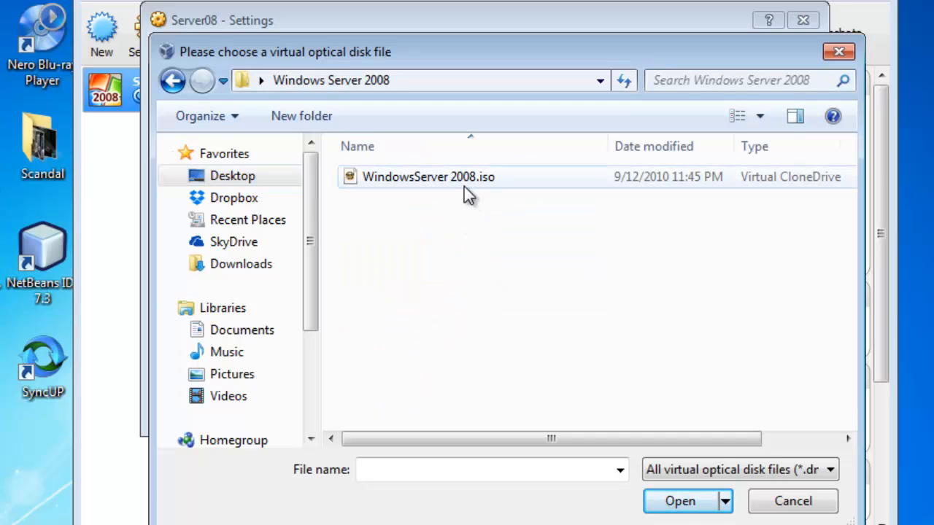
pyautogui.doubleClick(484, 176)
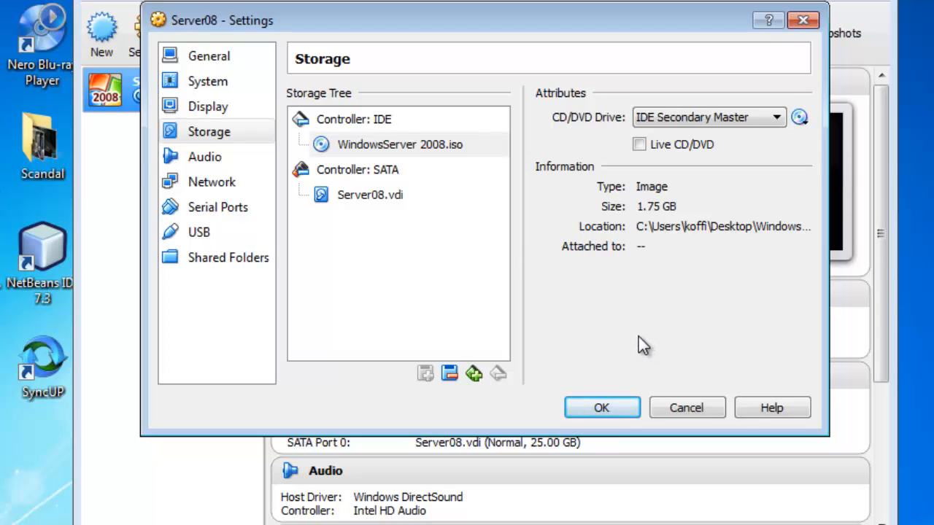
pyautogui.click(605, 409)
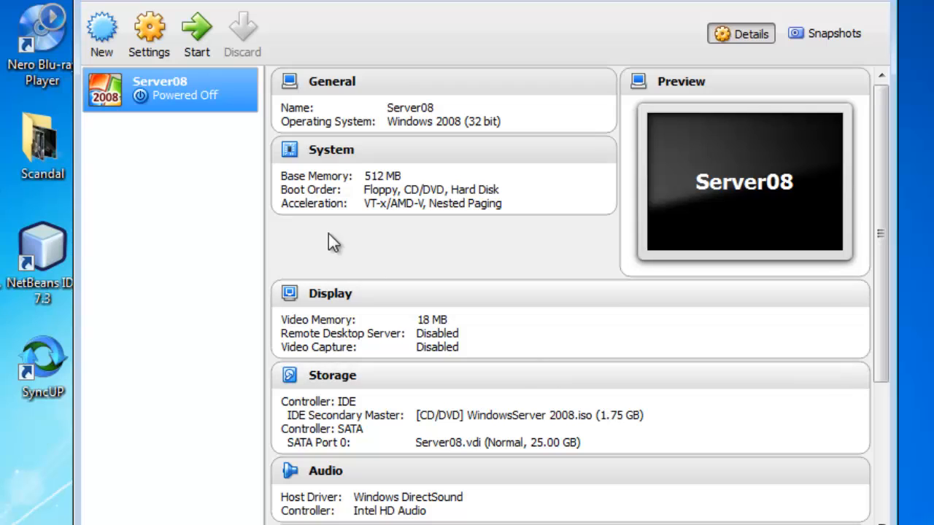
# Start the Server08 machine and begin the Windows Server 2008 installation with English, English (United States) format and US keyboard
pyautogui.doubleClick(217, 86)
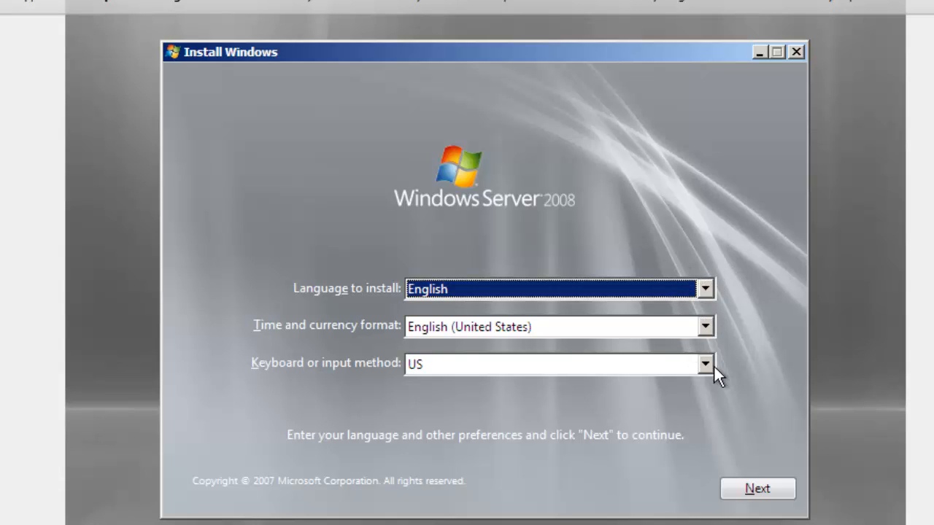
pyautogui.click(759, 491)
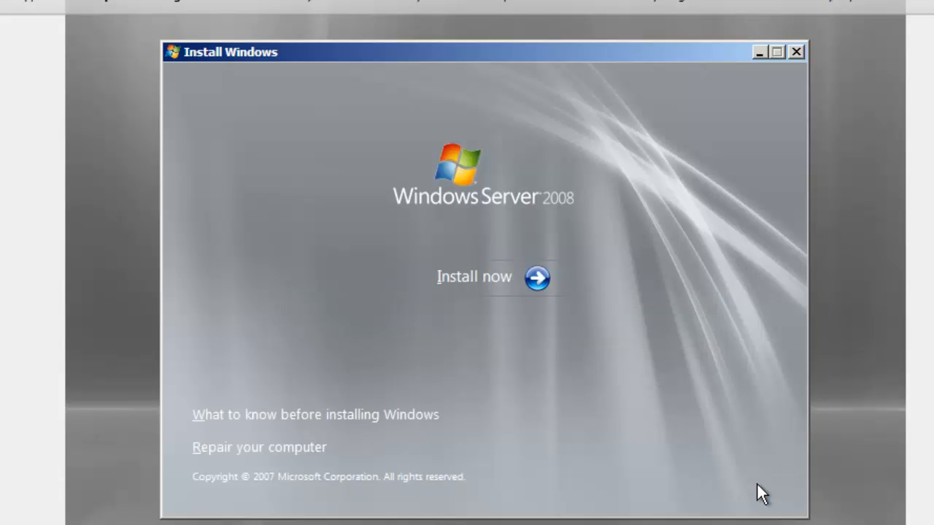
pyautogui.click(520, 276)
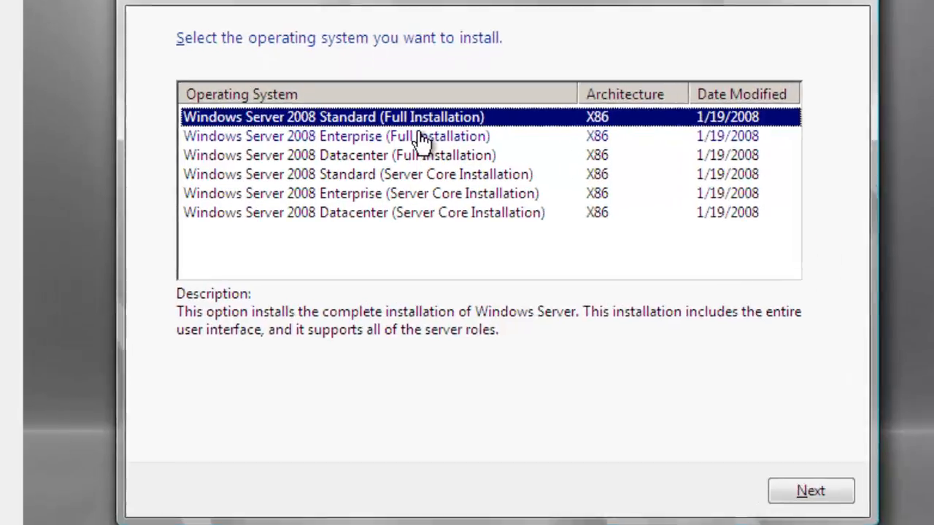
# Install Windows Server 2008 Enterprise (Full Installation) as a custom installation on the Disk 0 unallocated space, accepting the license terms
pyautogui.click(418, 151)
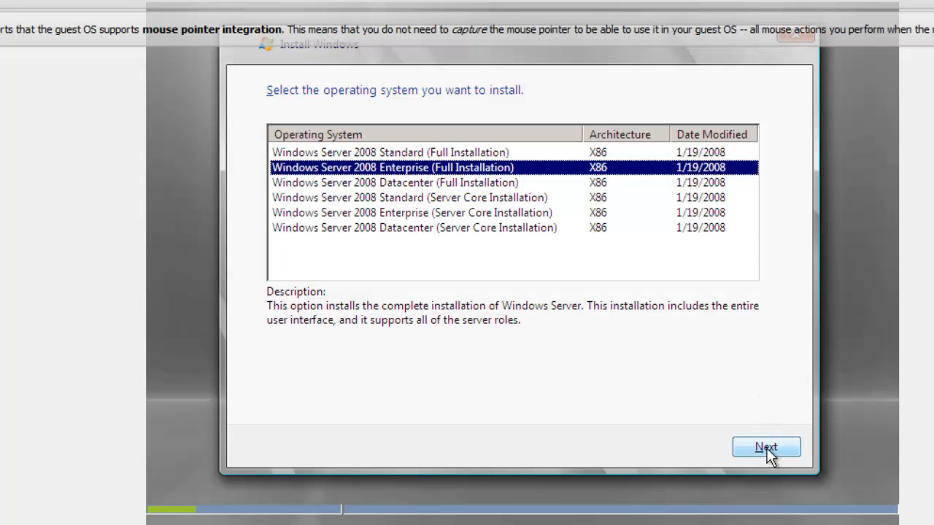
pyautogui.click(767, 452)
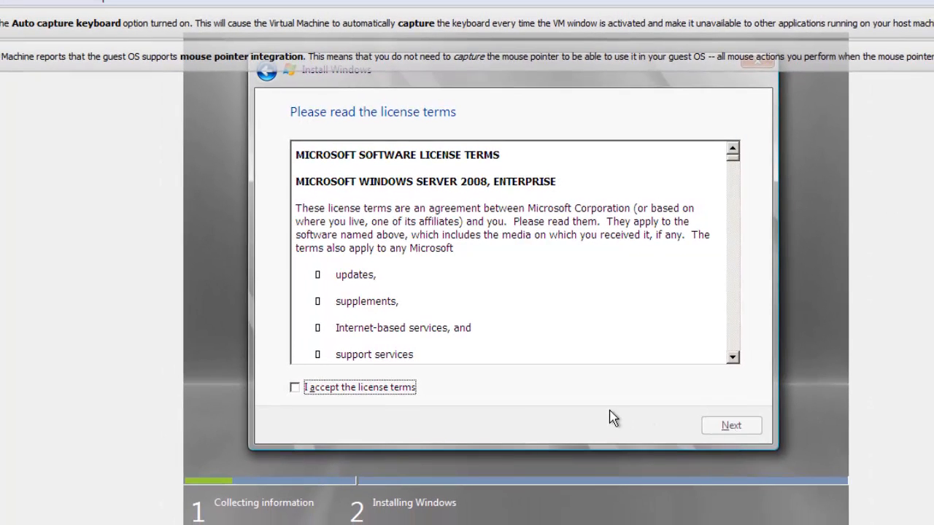
pyautogui.click(295, 388)
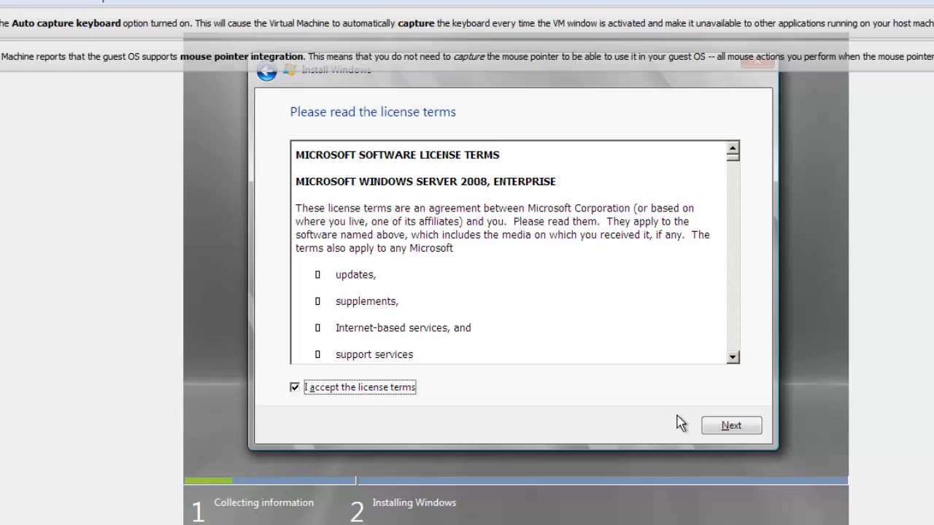
pyautogui.click(720, 427)
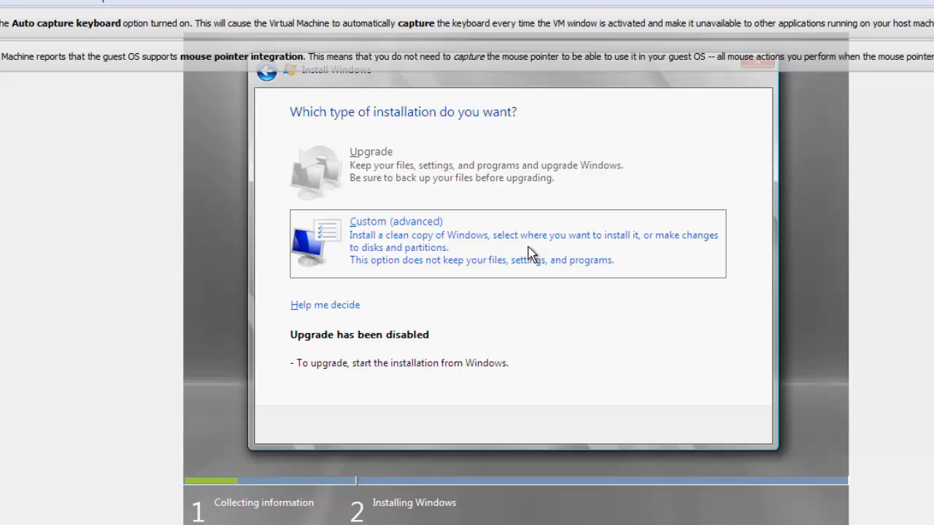
pyautogui.click(491, 242)
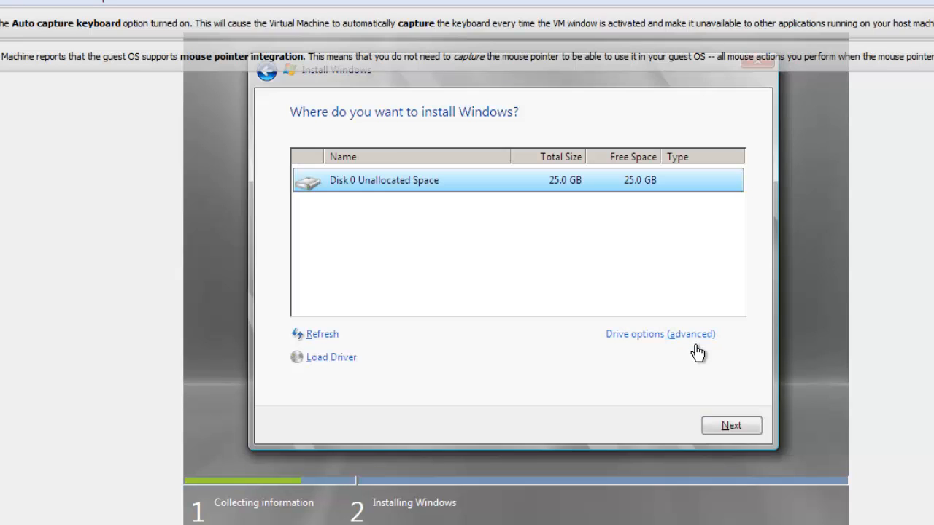
pyautogui.click(721, 426)
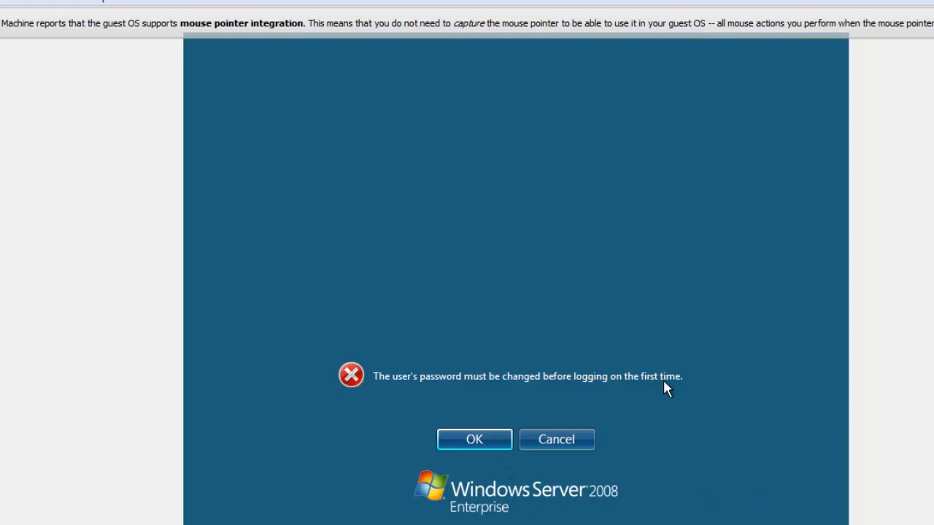
# Set and confirm a new password for the Administrator account at first logon and continue to the desktop
pyautogui.click(474, 438)
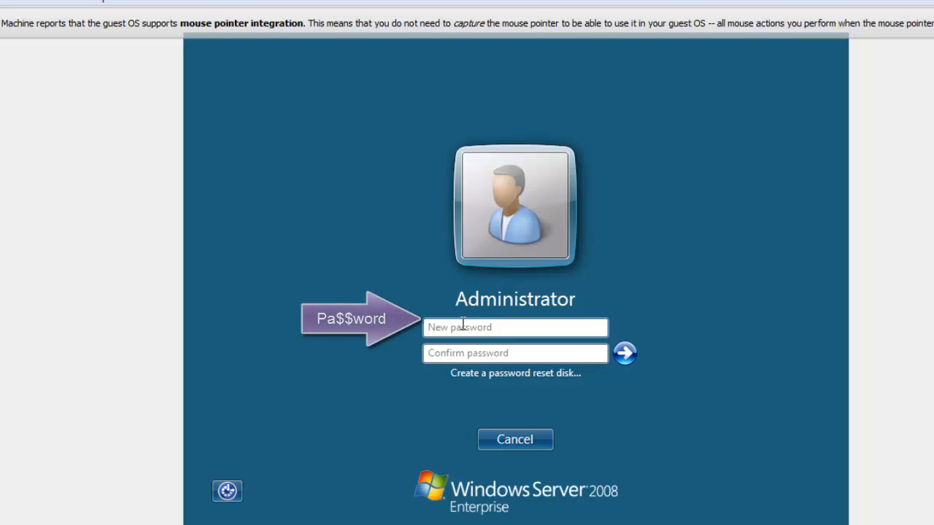
pyautogui.write('P')
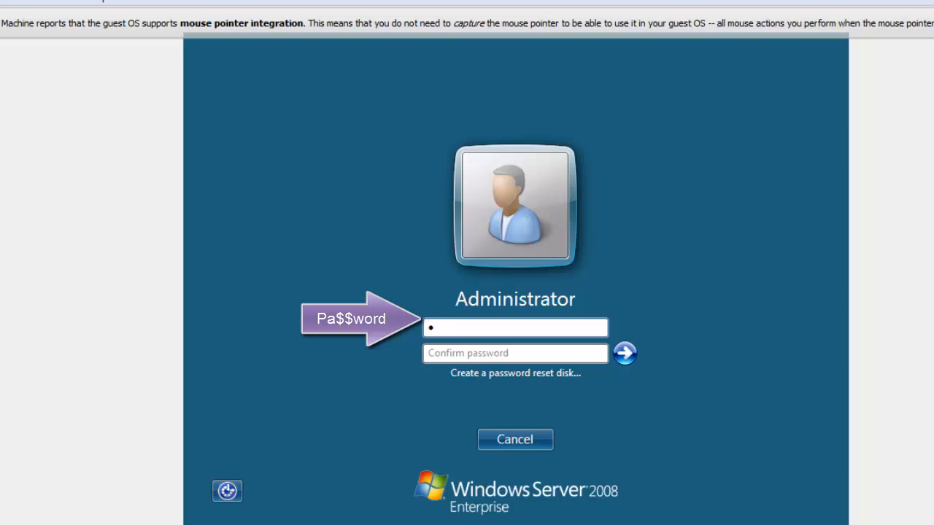
pyautogui.write('a')
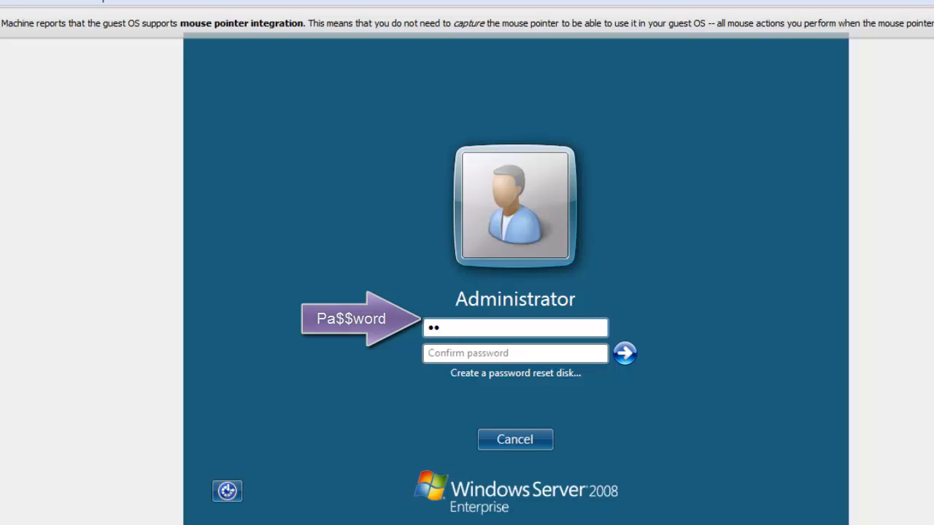
pyautogui.write('$$')
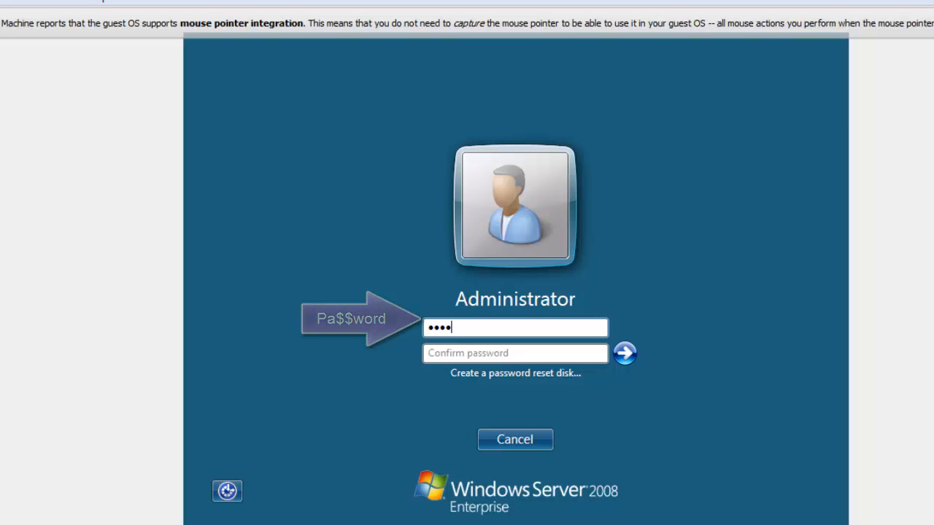
pyautogui.write('word')
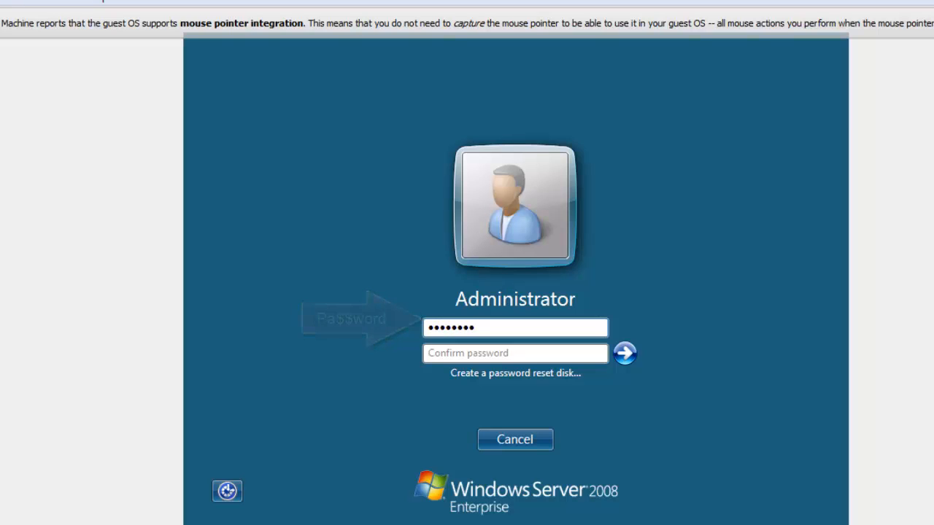
pyautogui.click(446, 352)
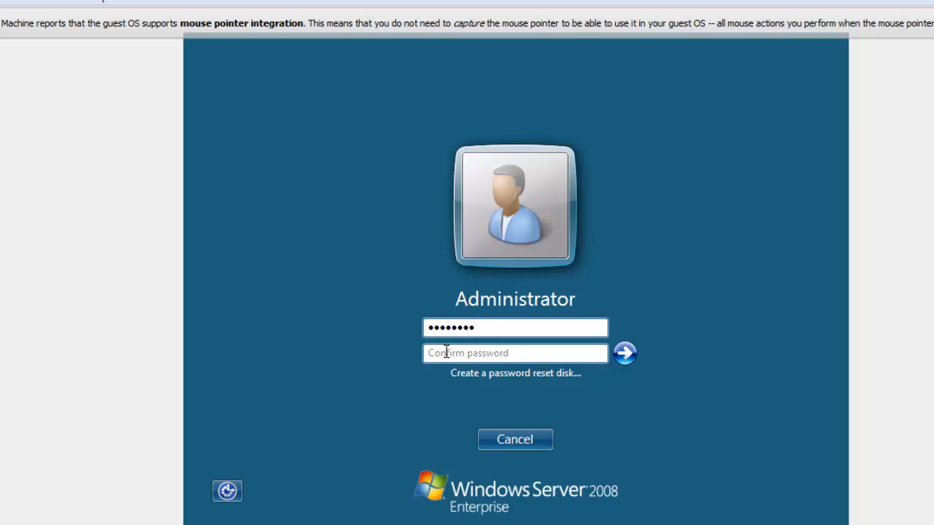
pyautogui.write('P')
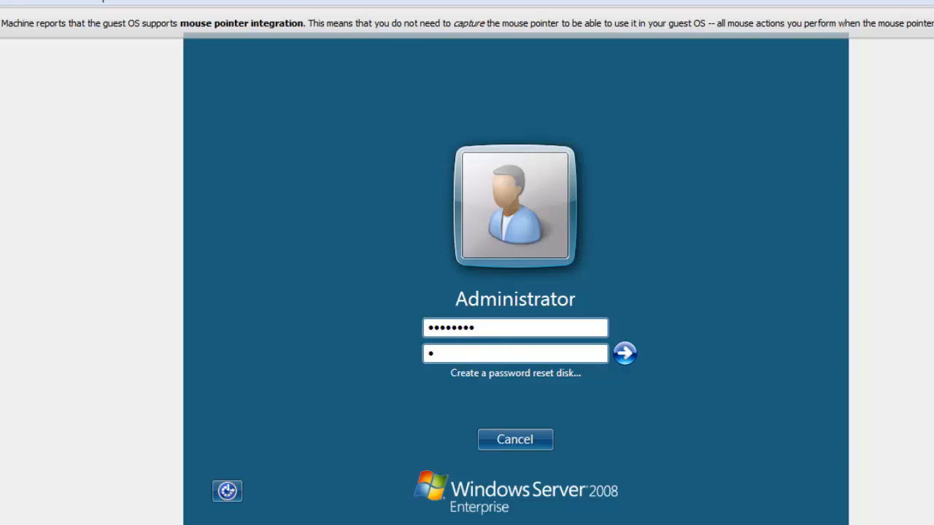
pyautogui.write('assword')
pyautogui.press('Return')
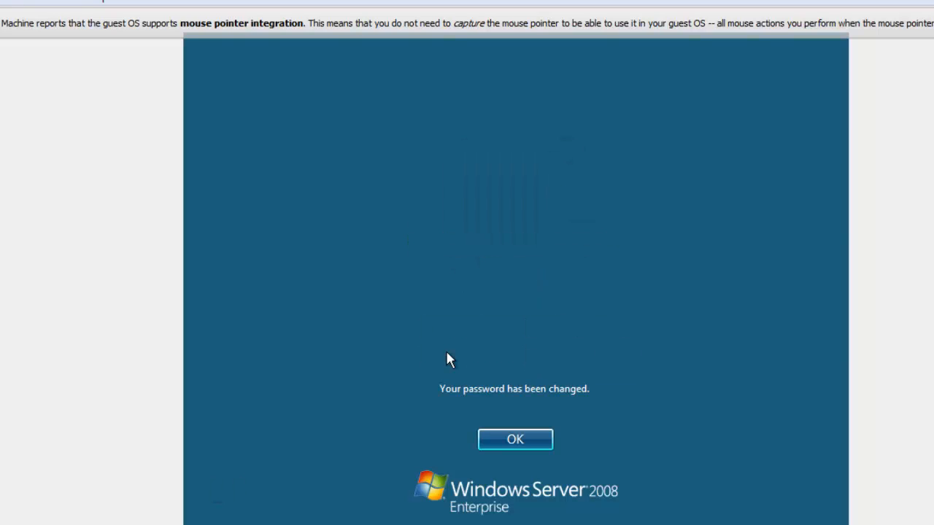
pyautogui.click(502, 439)
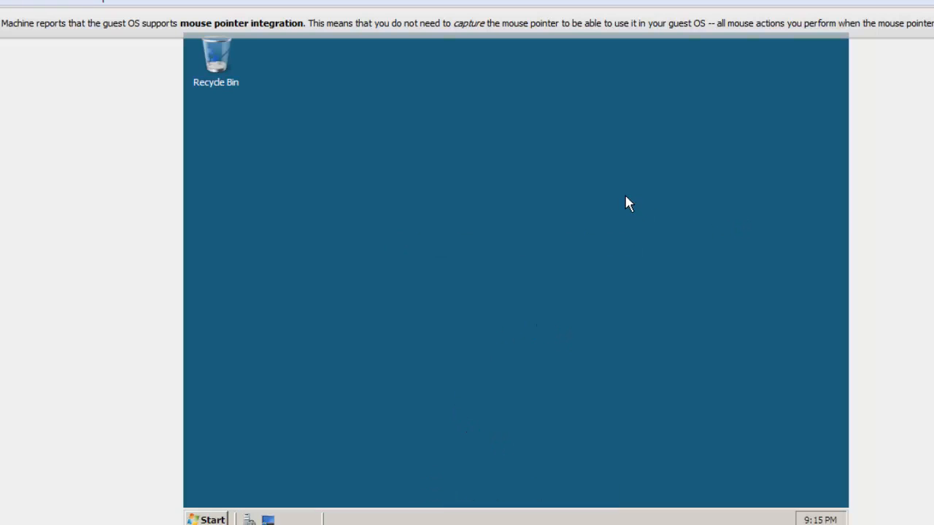
pyautogui.click(217, 519)
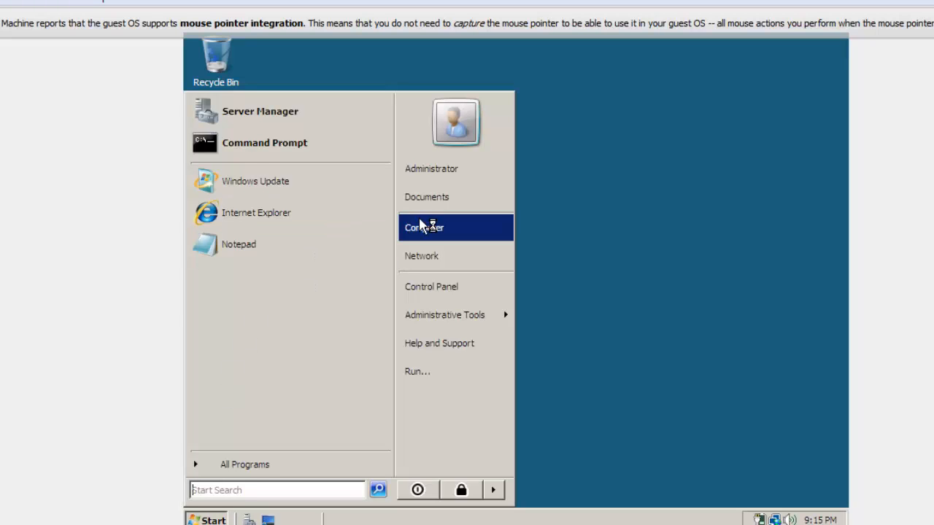
pyautogui.click(604, 163)
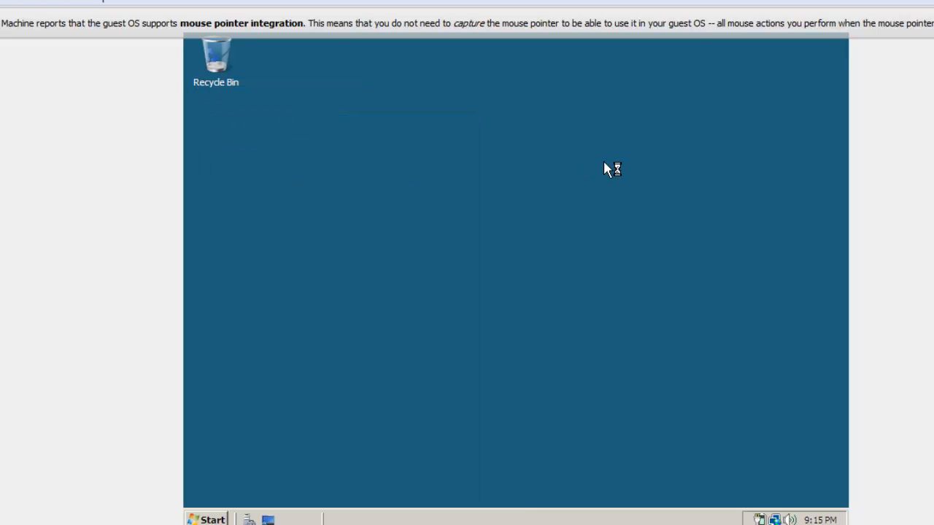